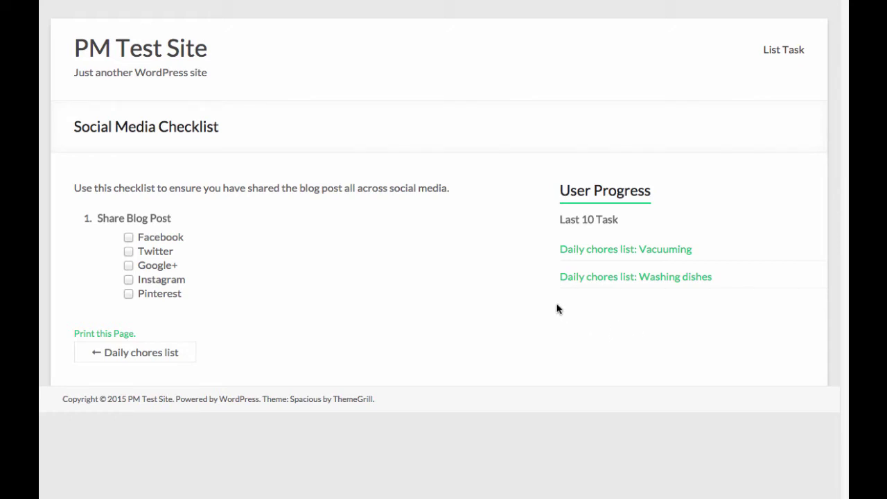
Tick the Facebook and Twitter tasks as done and reload the page to update User Progress
{"action": "left_click", "coordinate": [129, 238]}
{"action": "left_click", "coordinate": [129, 252]}
{"action": "key", "text": "super+r"}
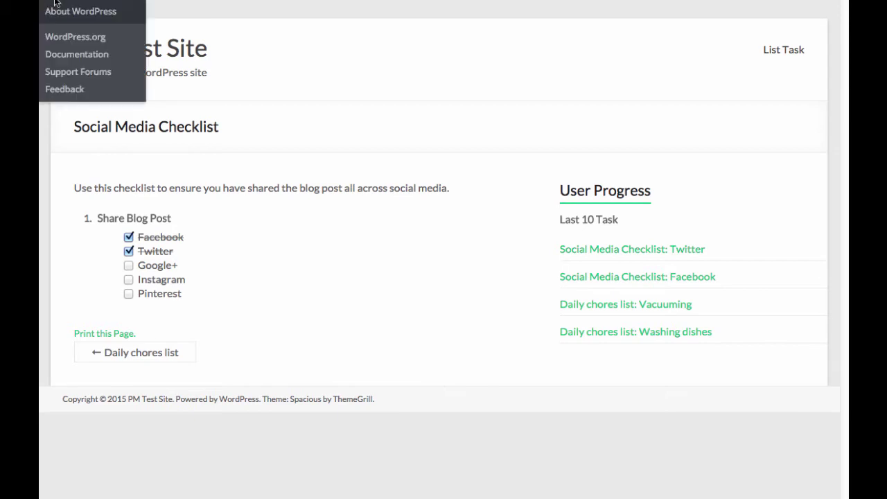
{"action": "mouse_move", "coordinate": [132, 1]}
Go from the admin Dashboard to the All Able Checklists list
{"action": "left_click", "coordinate": [99, 16]}
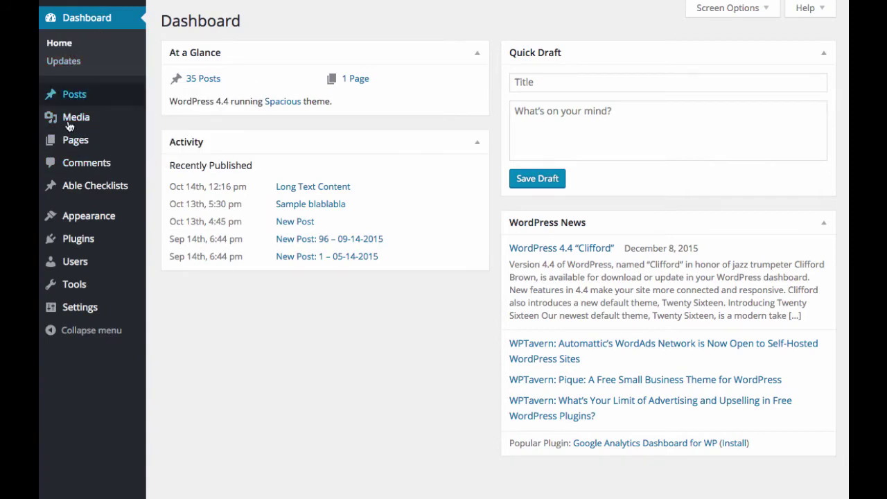
{"action": "mouse_move", "coordinate": [73, 191]}
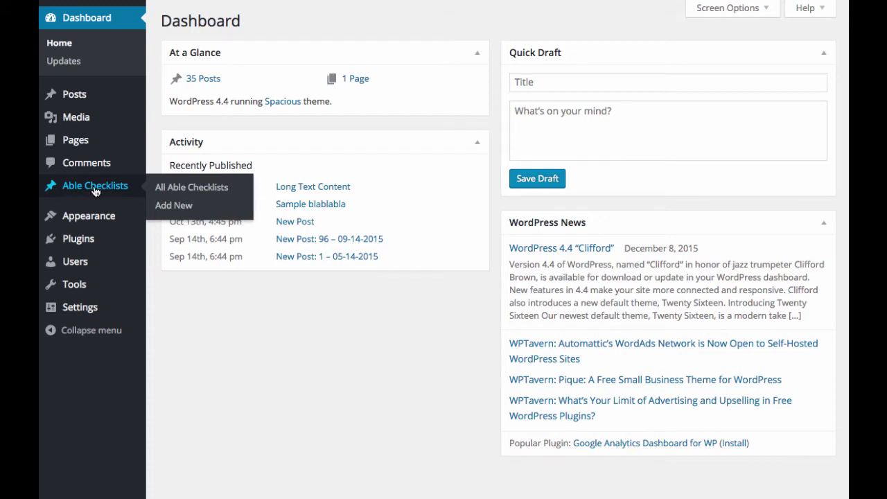
{"action": "left_click", "coordinate": [95, 191]}
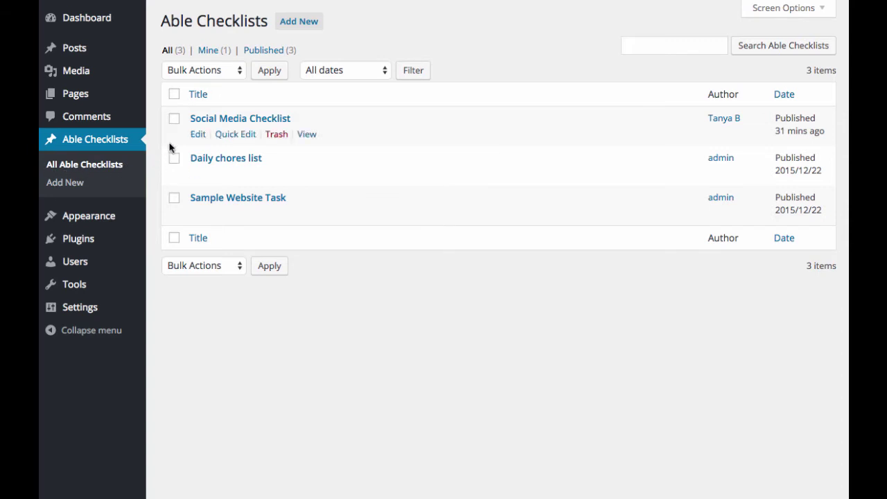
{"action": "mouse_move", "coordinate": [229, 219]}
{"action": "mouse_move", "coordinate": [341, 124]}
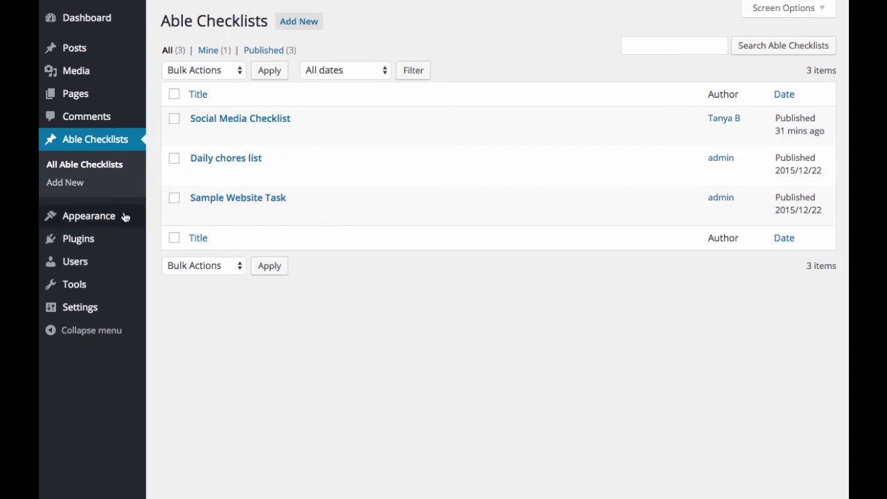
Briefly start a new checklist, then return to the list and edit Social Media Checklist
{"action": "left_click", "coordinate": [65, 183]}
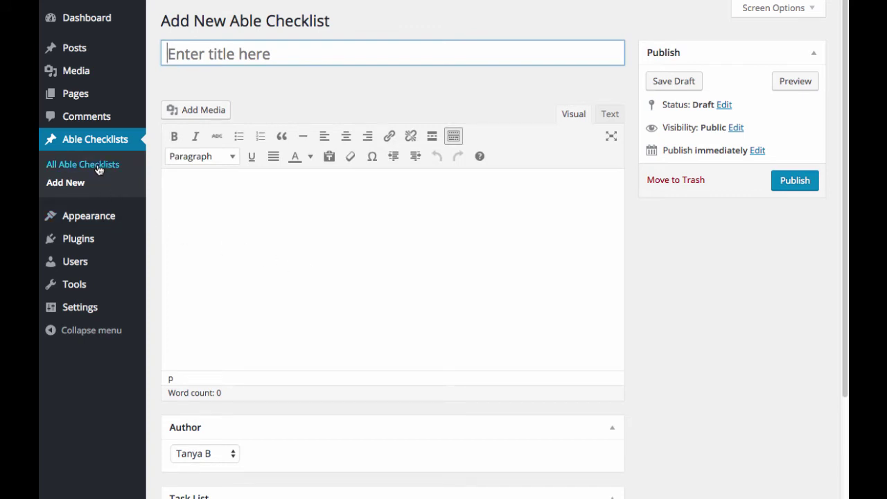
{"action": "left_click", "coordinate": [205, 54]}
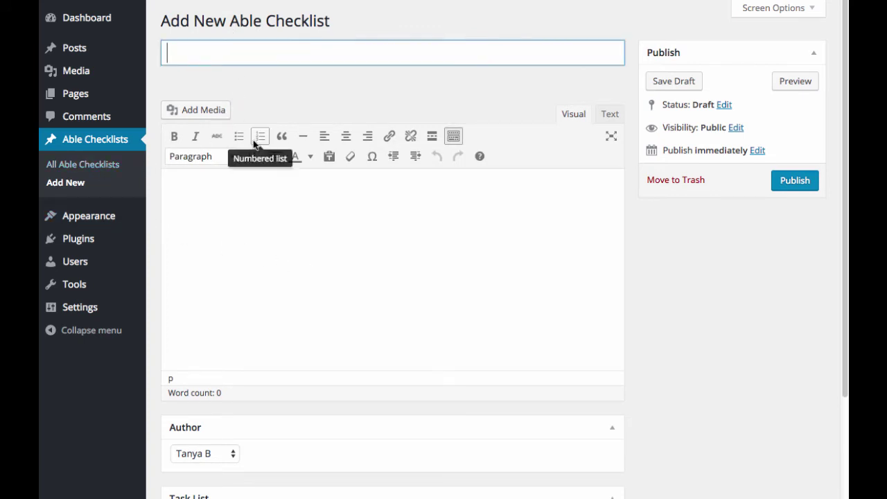
{"action": "left_click", "coordinate": [90, 166]}
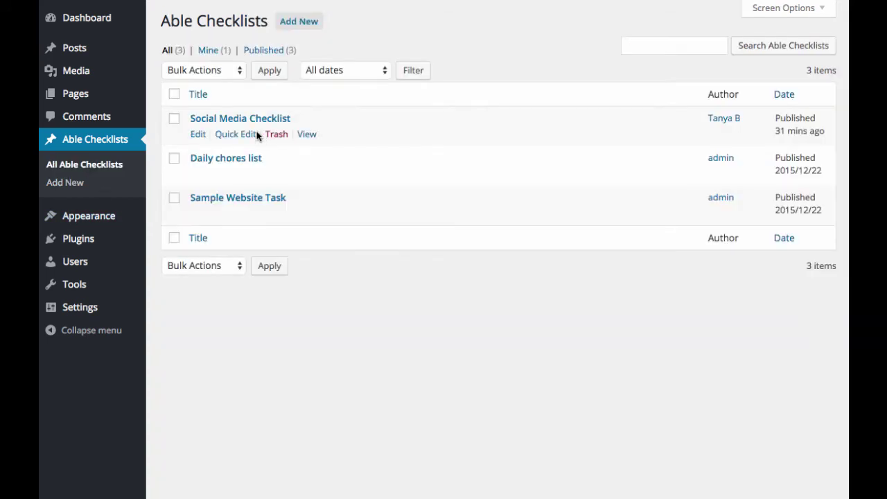
{"action": "left_click", "coordinate": [198, 136]}
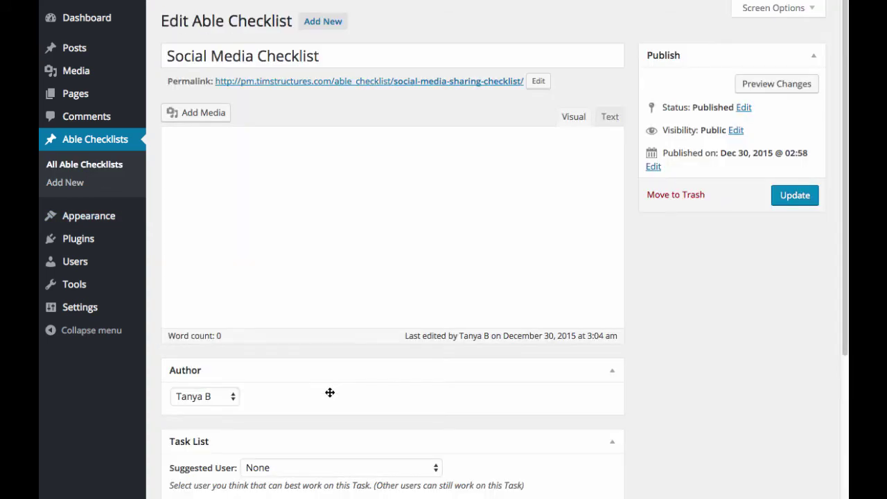
{"action": "left_click", "coordinate": [195, 55]}
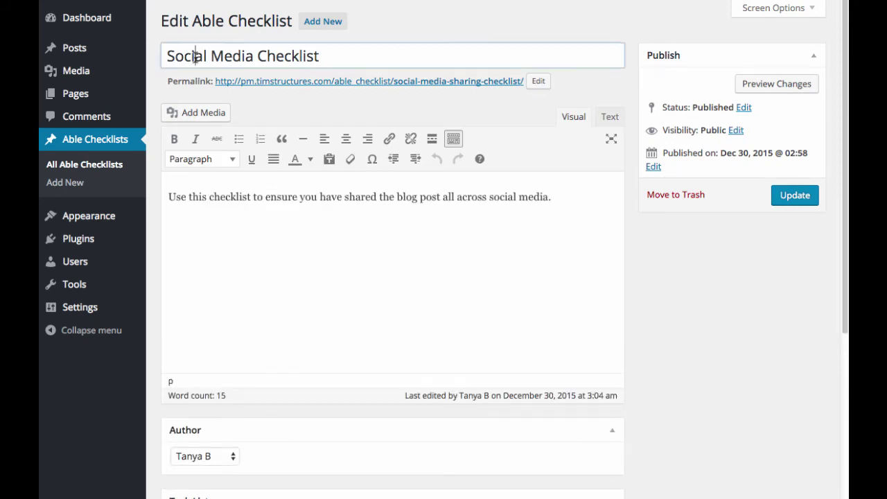
{"action": "left_click", "coordinate": [323, 55]}
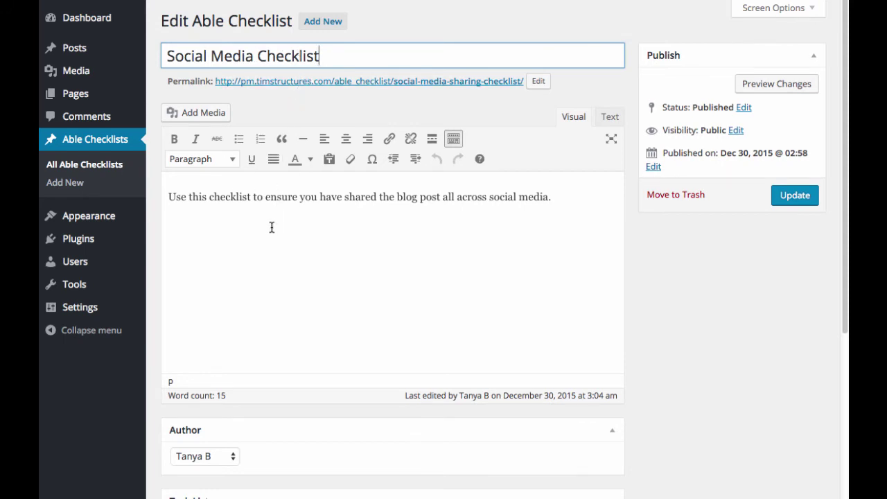
{"action": "left_click", "coordinate": [169, 198]}
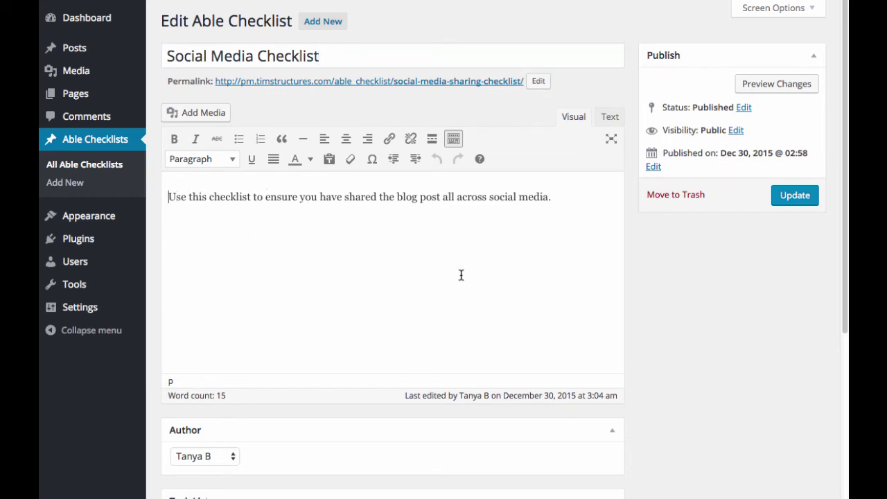
{"action": "scroll", "coordinate": [461, 275], "scroll_direction": "down", "scroll_amount": 2}
{"action": "scroll", "coordinate": [461, 275], "scroll_direction": "down", "scroll_amount": 4}
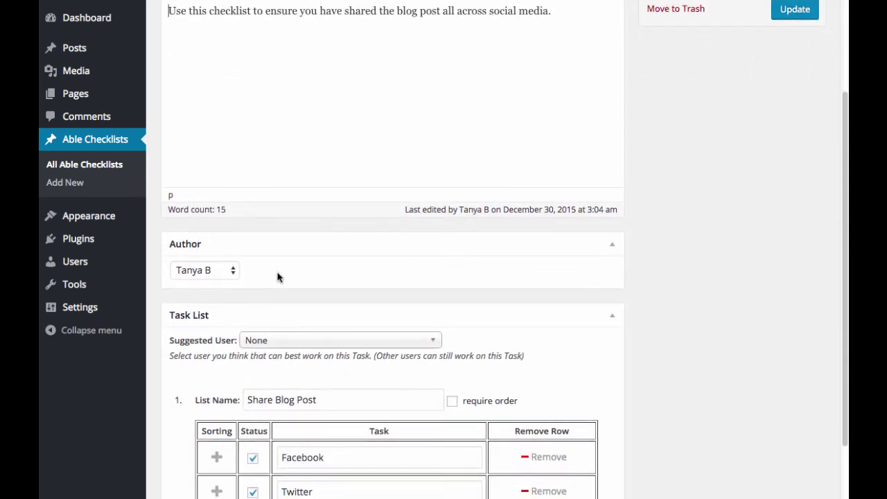
{"action": "scroll", "coordinate": [390, 270], "scroll_direction": "down", "scroll_amount": 1}
{"action": "scroll", "coordinate": [391, 270], "scroll_direction": "down", "scroll_amount": 3}
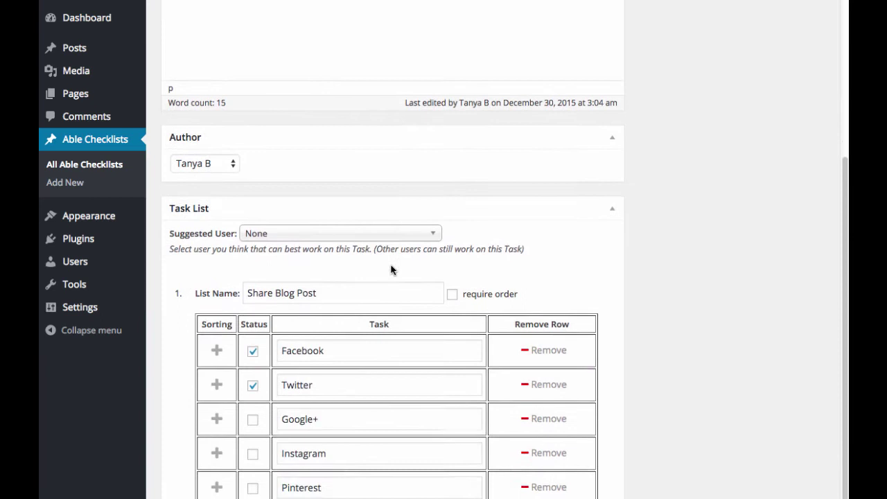
{"action": "scroll", "coordinate": [237, 210], "scroll_direction": "down", "scroll_amount": 1}
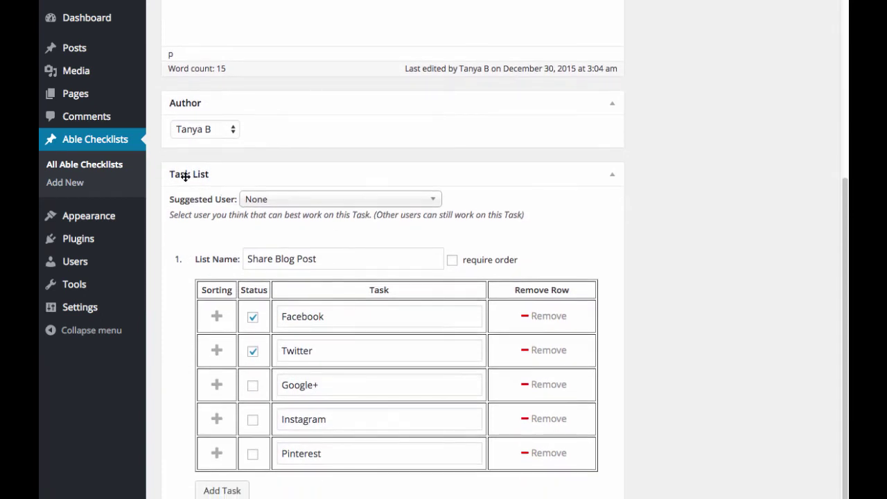
{"action": "scroll", "coordinate": [205, 181], "scroll_direction": "down", "scroll_amount": 1}
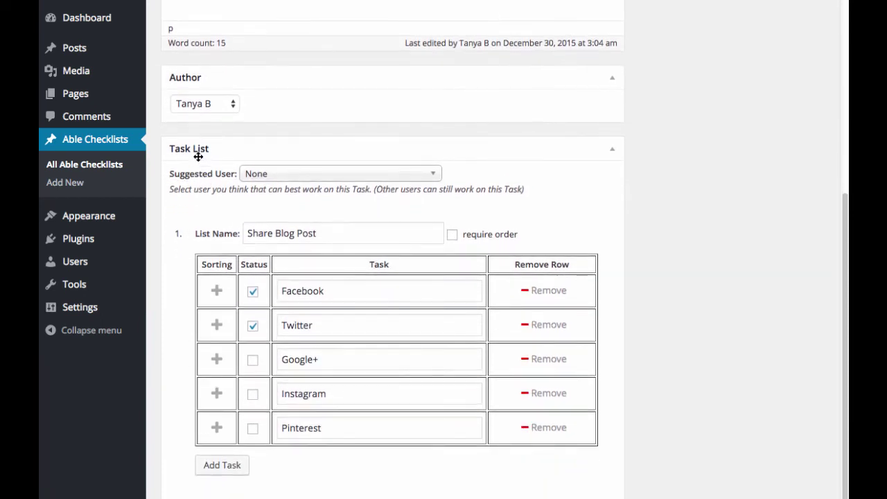
Leave the suggested user setting at None and scroll down to the Task List box
{"action": "left_click", "coordinate": [286, 179]}
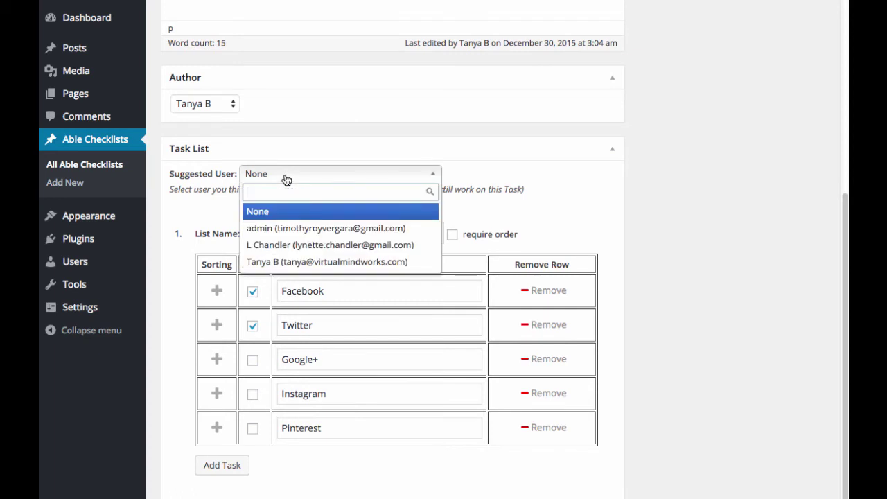
{"action": "left_click", "coordinate": [281, 178]}
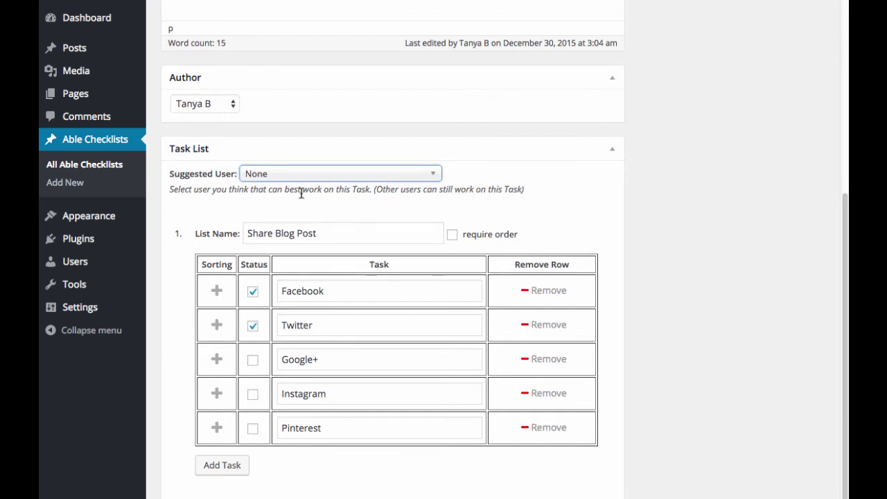
{"action": "scroll", "coordinate": [213, 192], "scroll_direction": "down", "scroll_amount": 1}
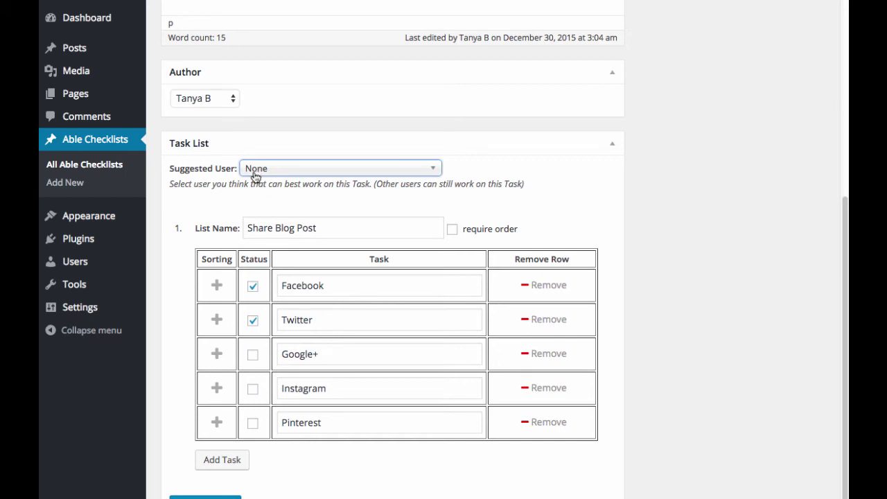
{"action": "scroll", "coordinate": [232, 189], "scroll_direction": "down", "scroll_amount": 1}
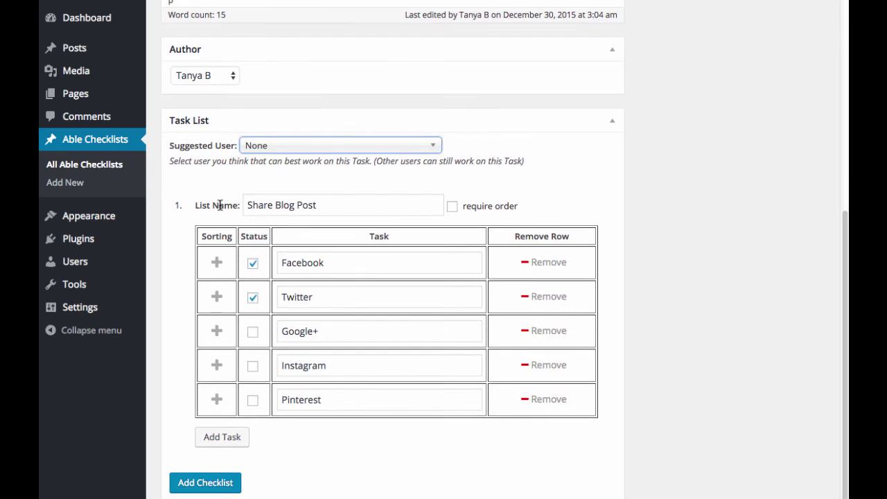
Step through the Share Blog Post list name and its Facebook, Twitter, Google+ and Instagram tasks
{"action": "left_click", "coordinate": [318, 204]}
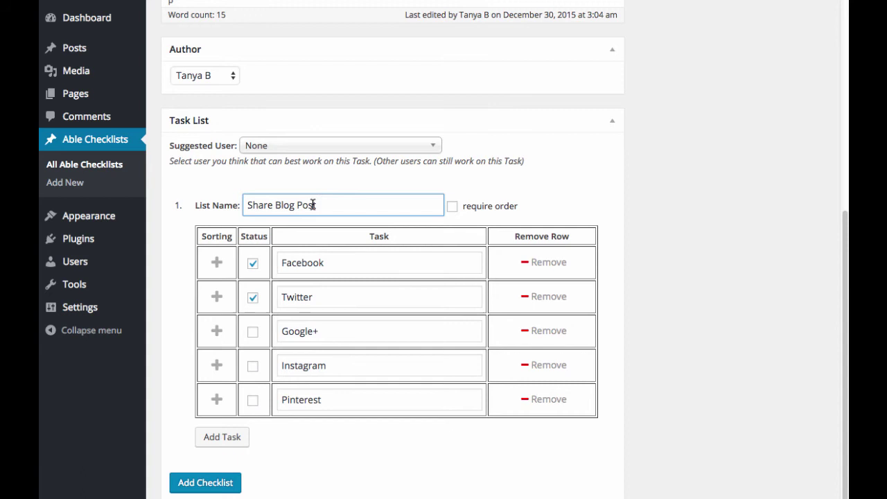
{"action": "left_click", "coordinate": [334, 263]}
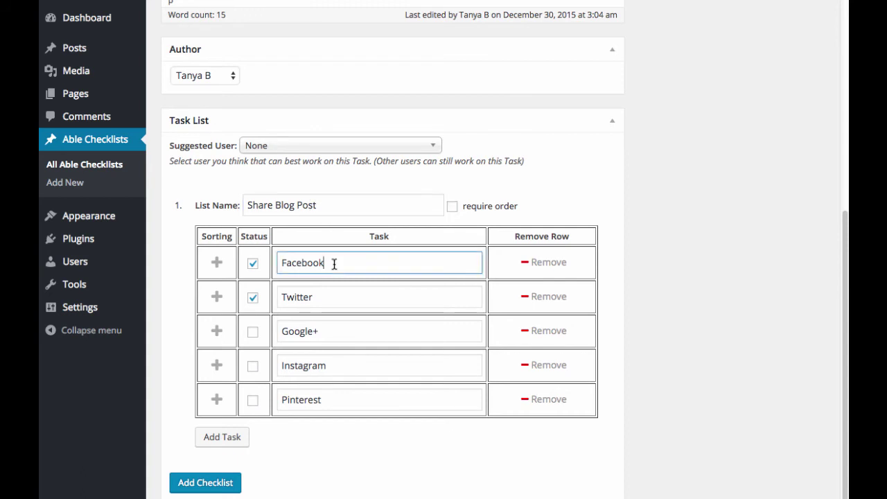
{"action": "left_click", "coordinate": [324, 298]}
{"action": "left_click", "coordinate": [334, 332]}
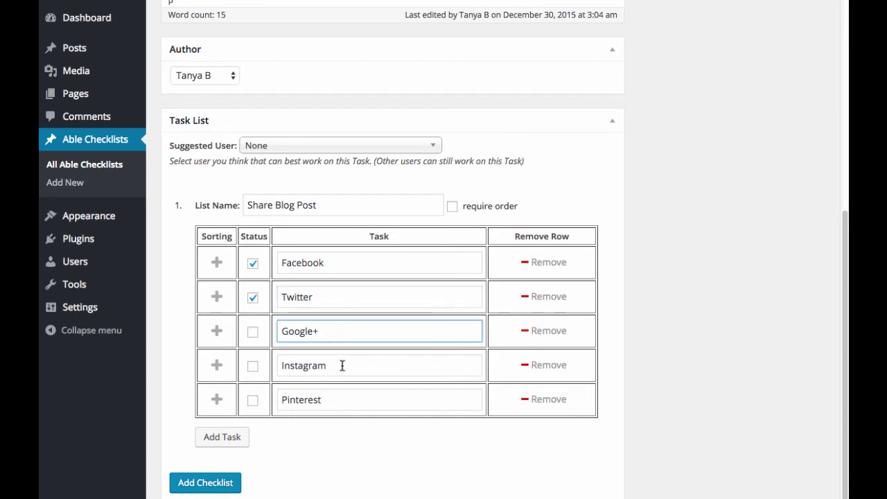
{"action": "left_click", "coordinate": [342, 366]}
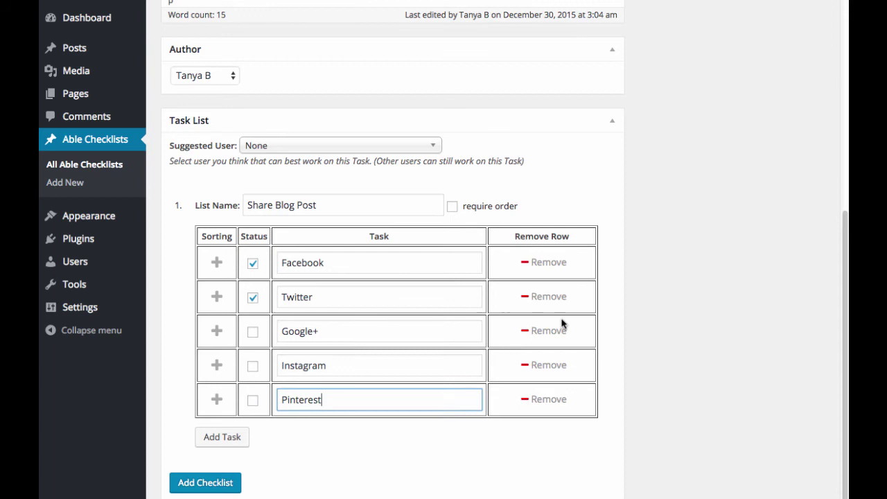
{"action": "left_click", "coordinate": [206, 169]}
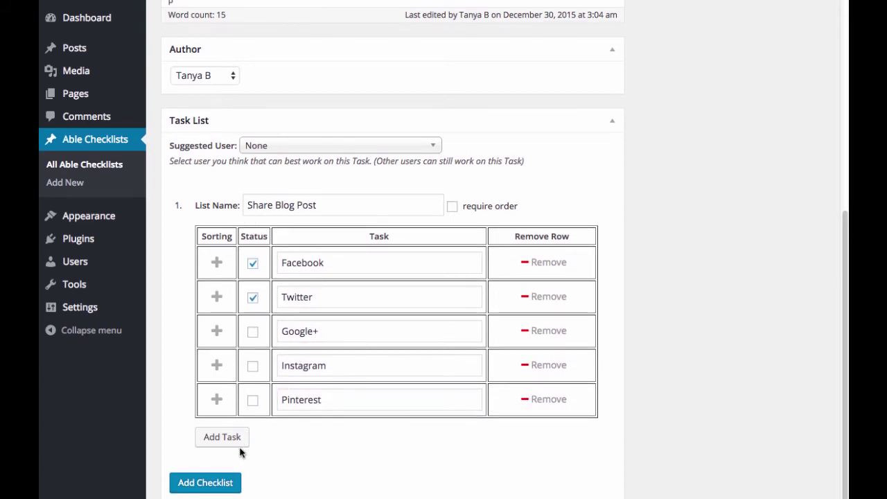
Scroll back to the Share Blog Post list and place the caret in its name
{"action": "scroll", "coordinate": [219, 218], "scroll_direction": "up", "scroll_amount": 4}
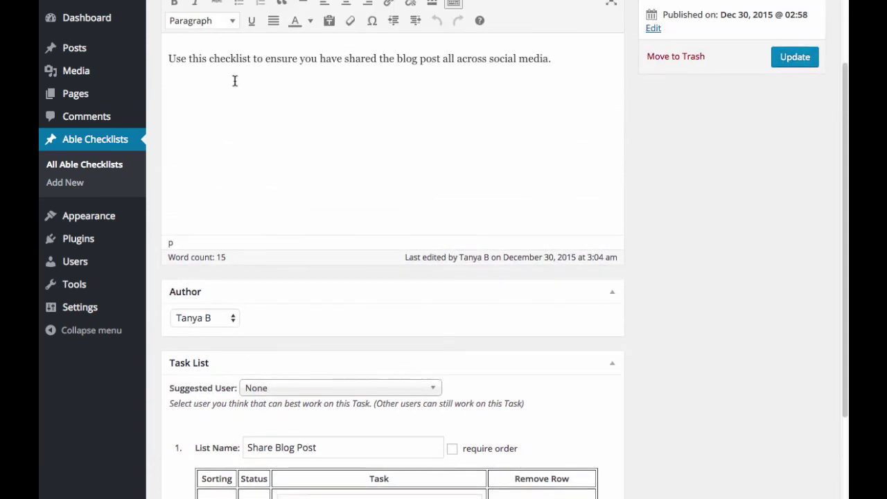
{"action": "scroll", "coordinate": [234, 151], "scroll_direction": "up", "scroll_amount": 2}
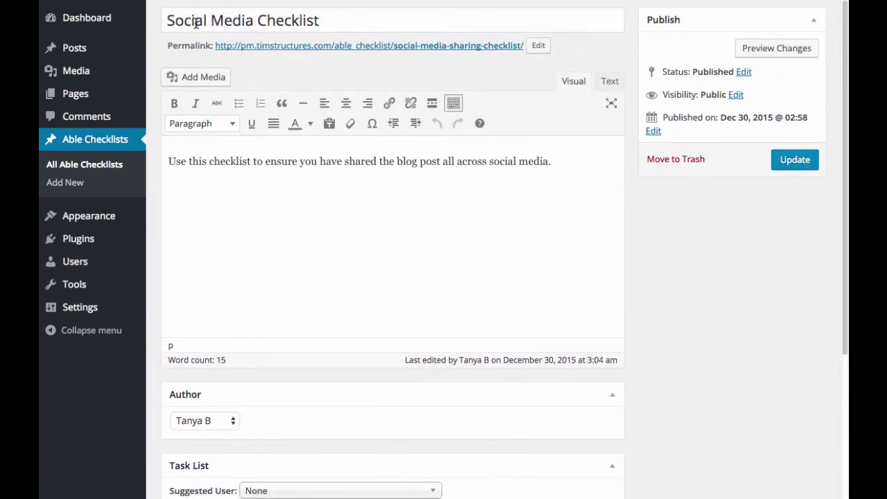
{"action": "scroll", "coordinate": [291, 281], "scroll_direction": "down", "scroll_amount": 3}
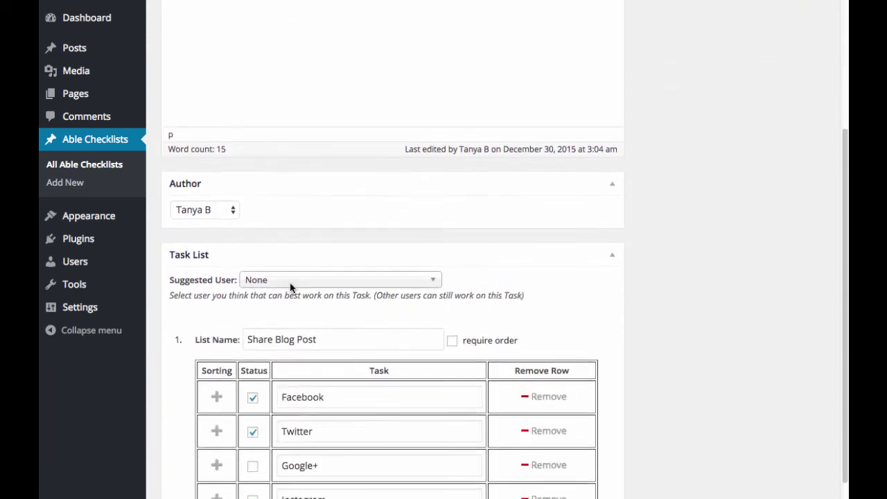
{"action": "scroll", "coordinate": [290, 284], "scroll_direction": "down", "scroll_amount": 2}
{"action": "left_click", "coordinate": [320, 238]}
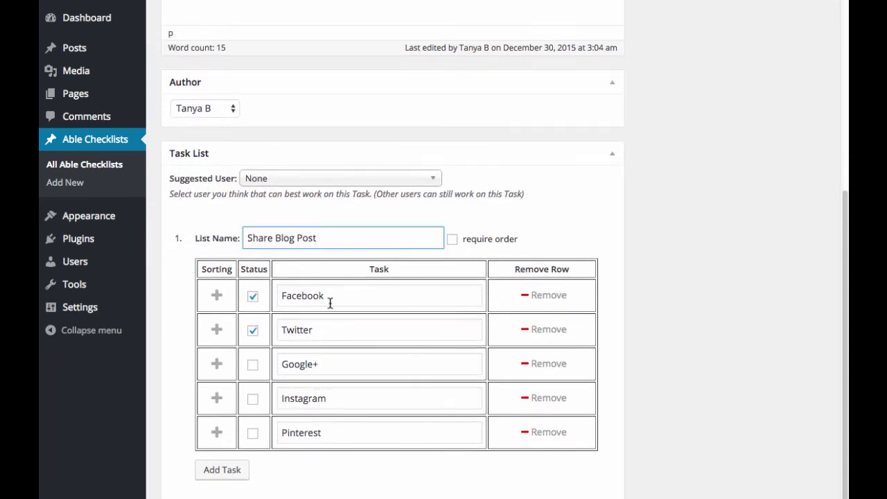
{"action": "scroll", "coordinate": [330, 303], "scroll_direction": "down", "scroll_amount": 1}
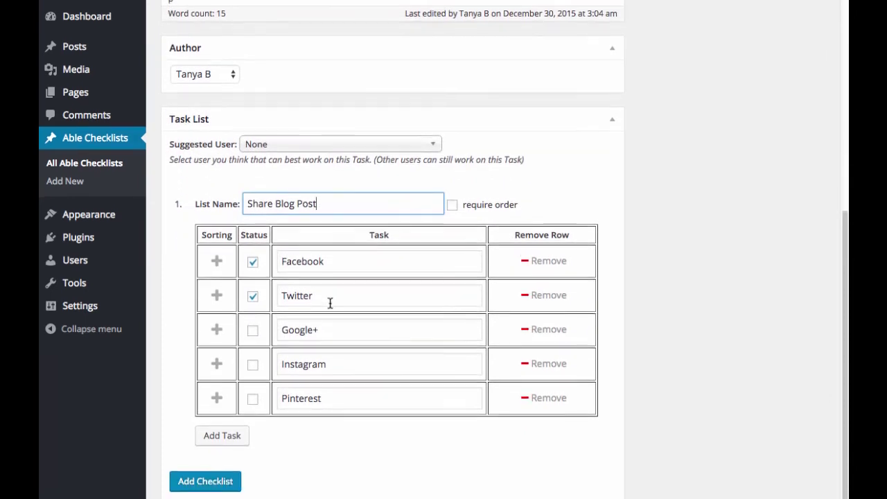
Add a second list named 'Weekly Posting' holding the tasks Twitter and Google
{"action": "left_click", "coordinate": [219, 487]}
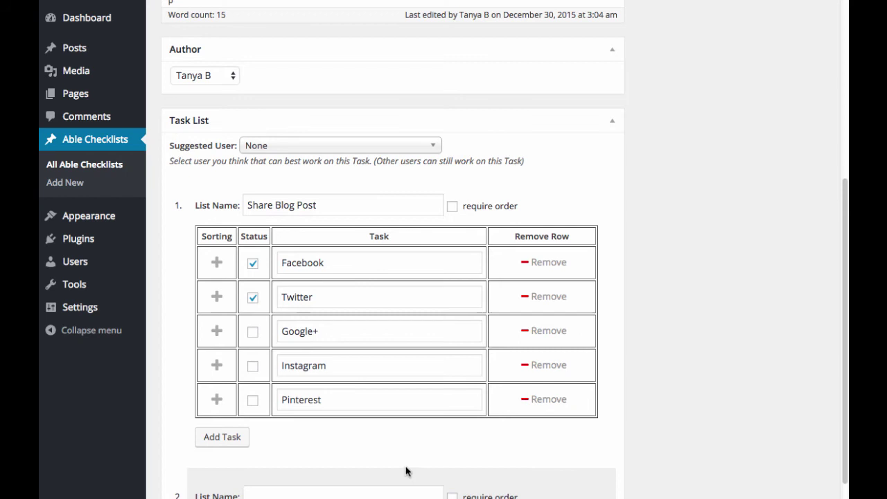
{"action": "scroll", "coordinate": [407, 470], "scroll_direction": "down", "scroll_amount": 4}
{"action": "left_click", "coordinate": [275, 346]}
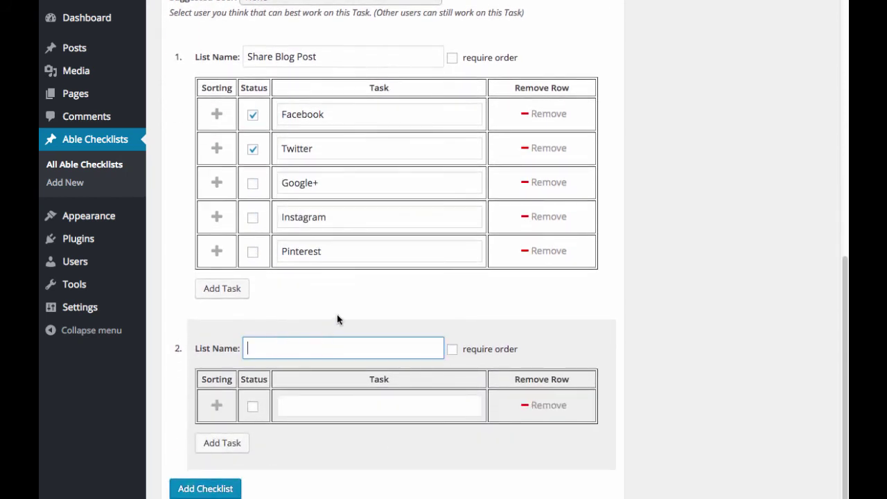
{"action": "type", "text": "Weekly Posting"}
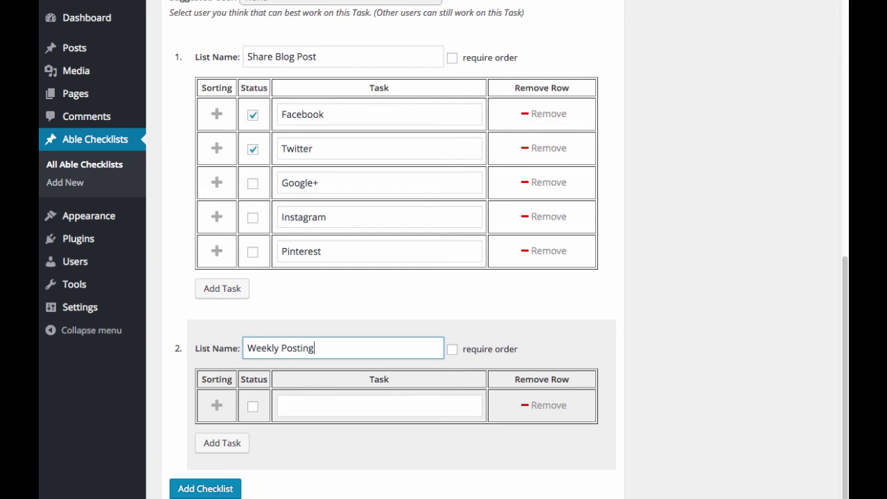
{"action": "left_click", "coordinate": [315, 408]}
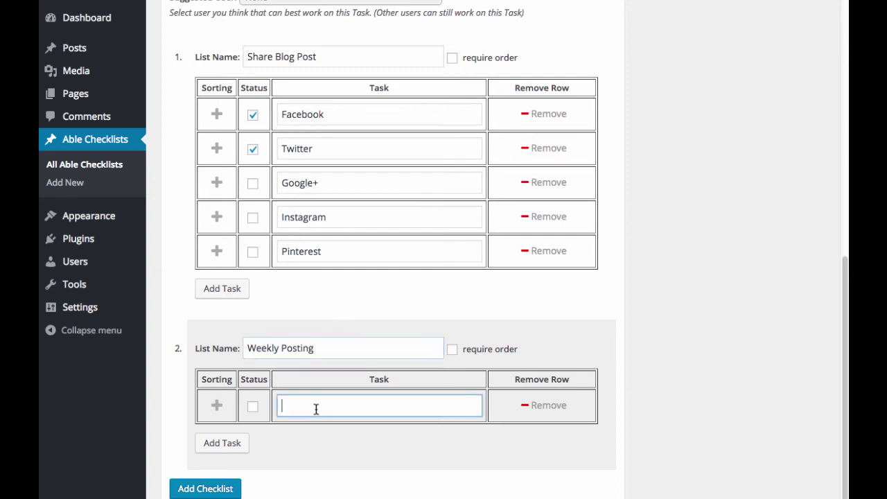
{"action": "type", "text": "Twitter"}
{"action": "left_click", "coordinate": [232, 443]}
{"action": "left_click", "coordinate": [310, 436]}
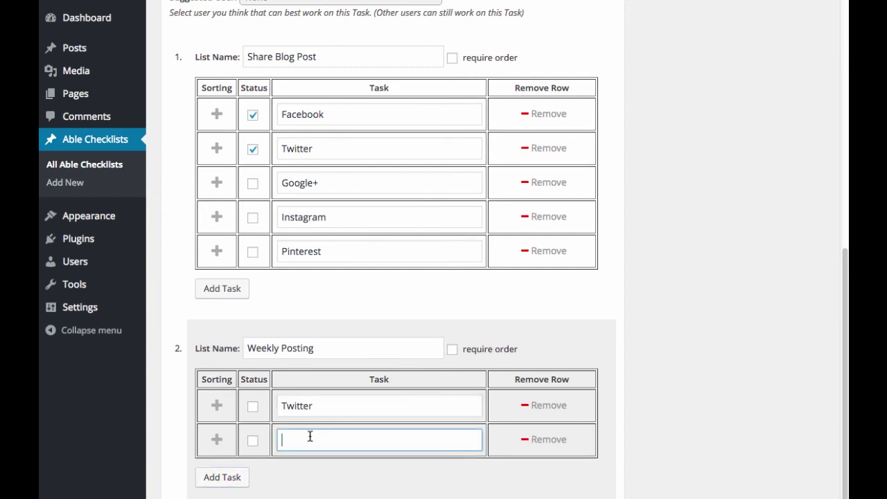
{"action": "type", "text": "Google+"}
{"action": "scroll", "coordinate": [723, 456], "scroll_direction": "up", "scroll_amount": 10}
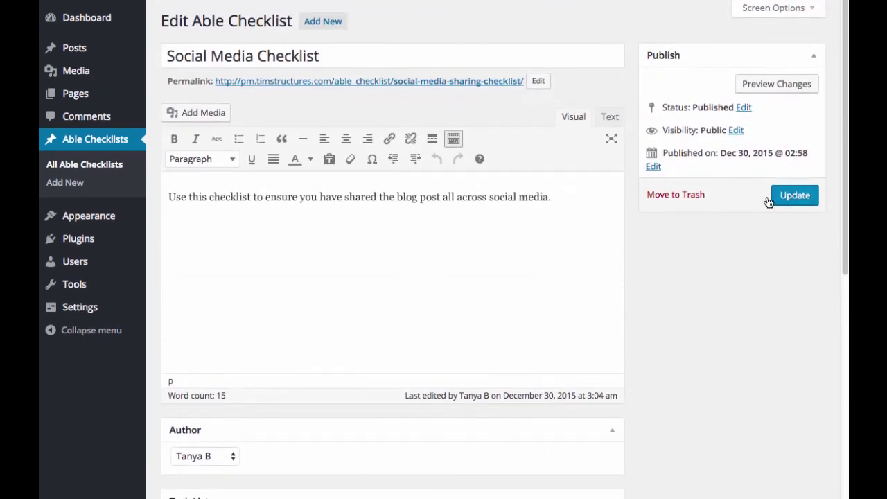
Update the checklist and open its live page from Preview Changes
{"action": "left_click", "coordinate": [792, 198]}
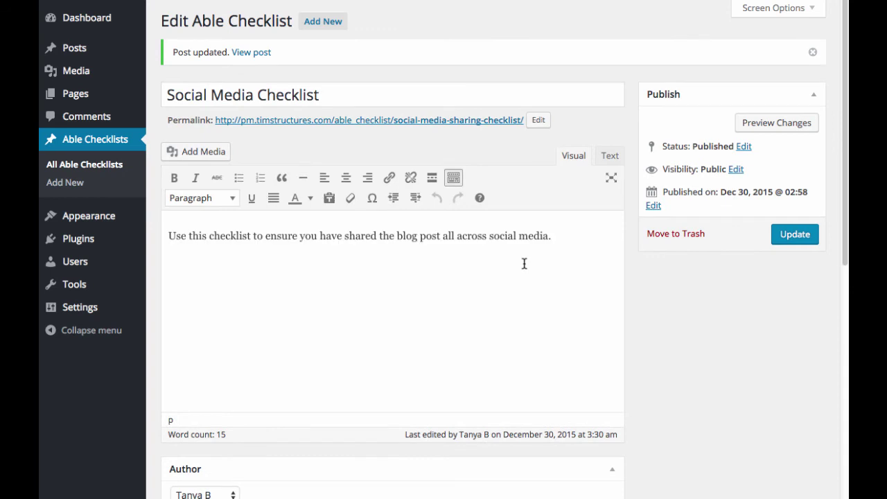
{"action": "right_click", "coordinate": [764, 128]}
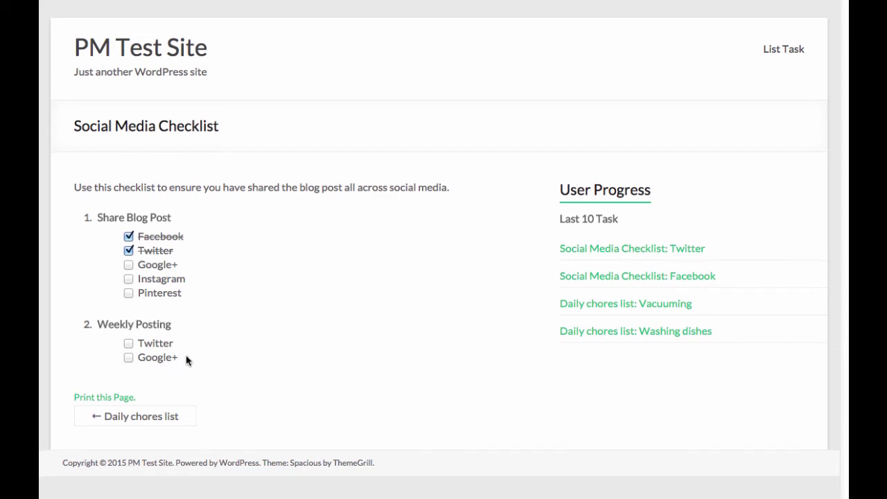
Tick the Twitter task under Weekly Posting as done
{"action": "left_click", "coordinate": [128, 344]}
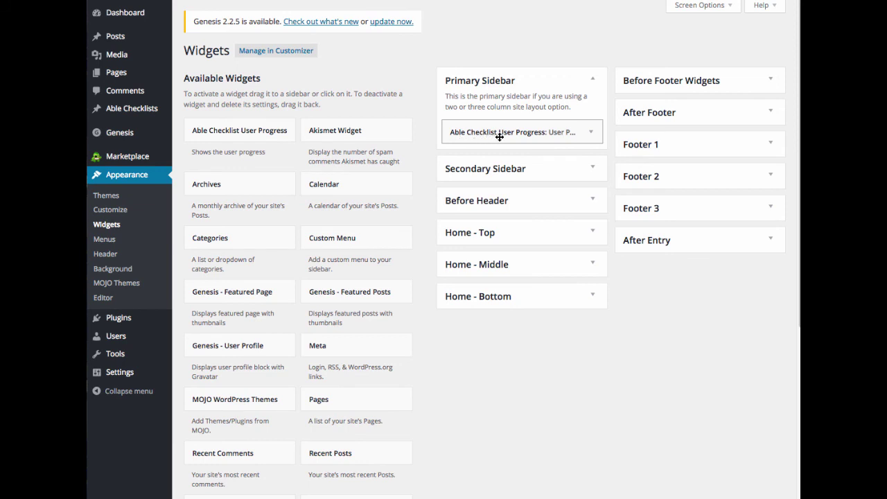
Expand the Able Checklist User Progress widget in Primary Sidebar and delete it
{"action": "left_click", "coordinate": [589, 133]}
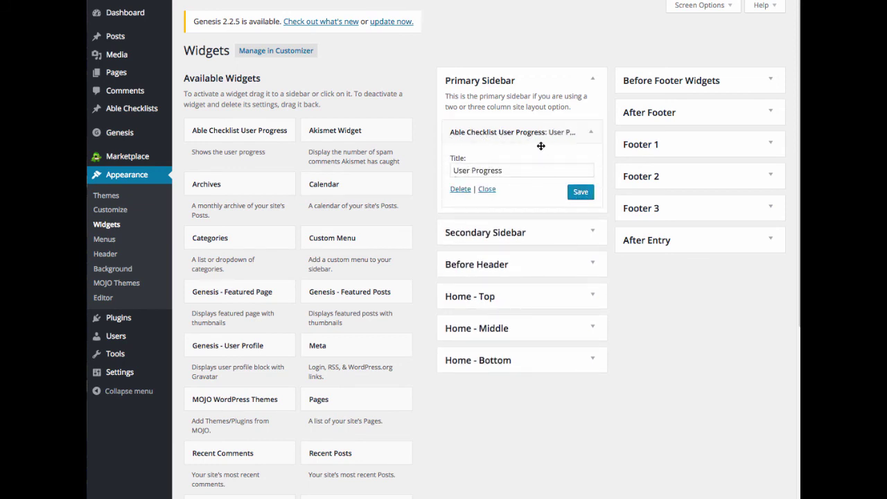
{"action": "left_click", "coordinate": [511, 169]}
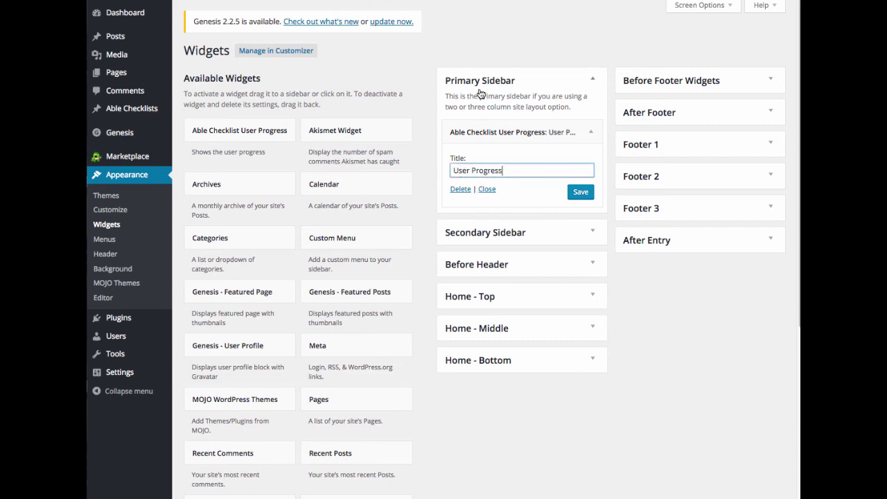
{"action": "left_click", "coordinate": [486, 190]}
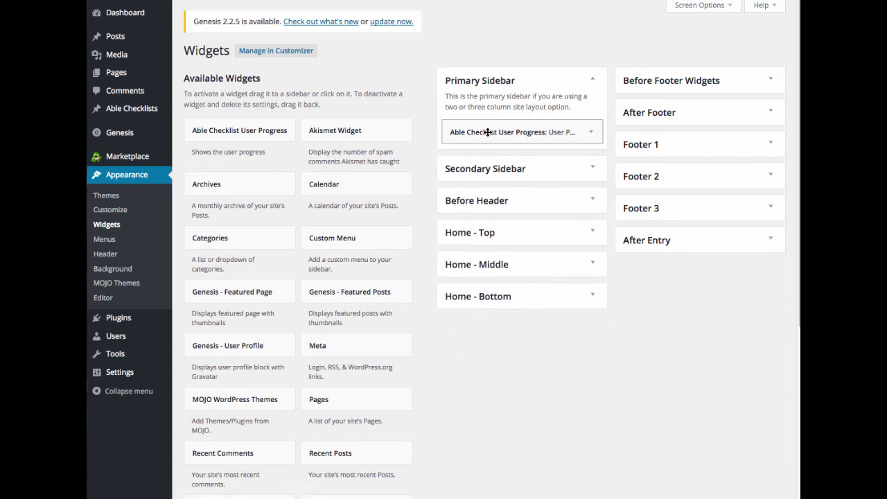
{"action": "left_click", "coordinate": [487, 133]}
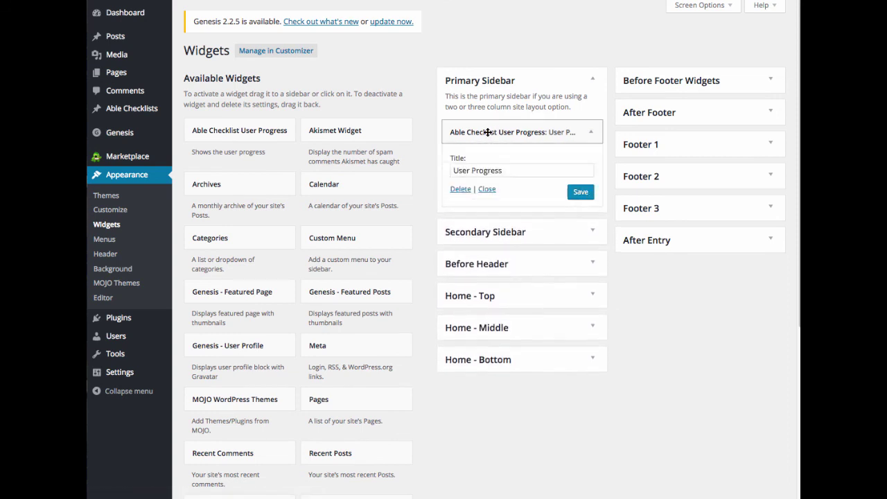
{"action": "left_click", "coordinate": [460, 190]}
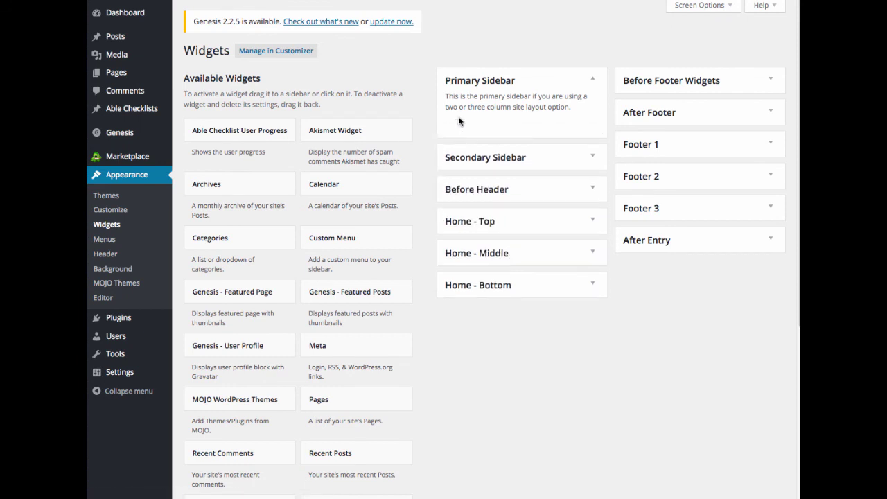
Drag Able Checklist User Progress into Primary Sidebar, title it 'User Progress', and save
{"action": "scroll", "coordinate": [433, 199], "scroll_direction": "down", "scroll_amount": 1}
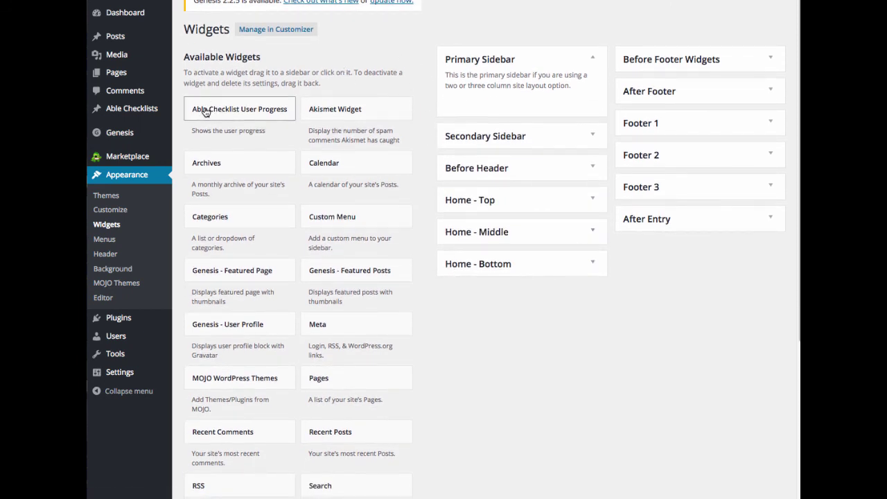
{"action": "left_click_drag", "start_coordinate": [209, 115], "coordinate": [539, 106]}
{"action": "left_click_drag", "start_coordinate": [506, 149], "coordinate": [444, 149]}
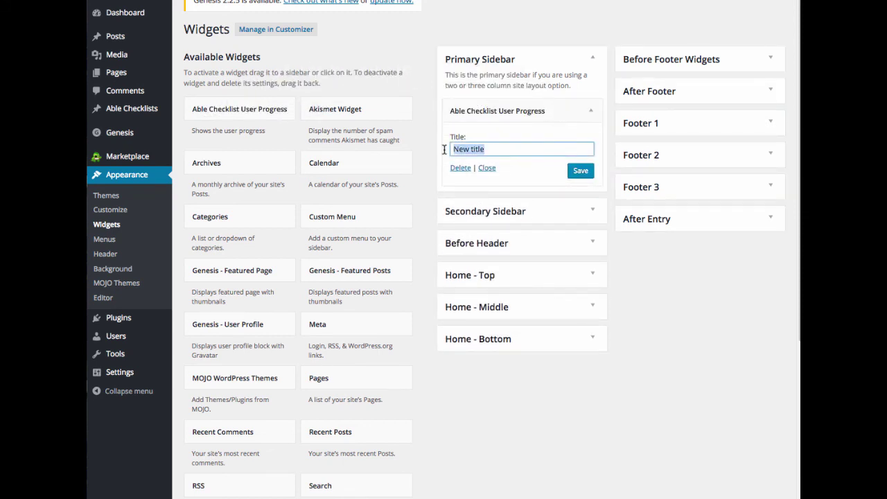
{"action": "type", "text": "User Progress"}
{"action": "left_click", "coordinate": [580, 171]}
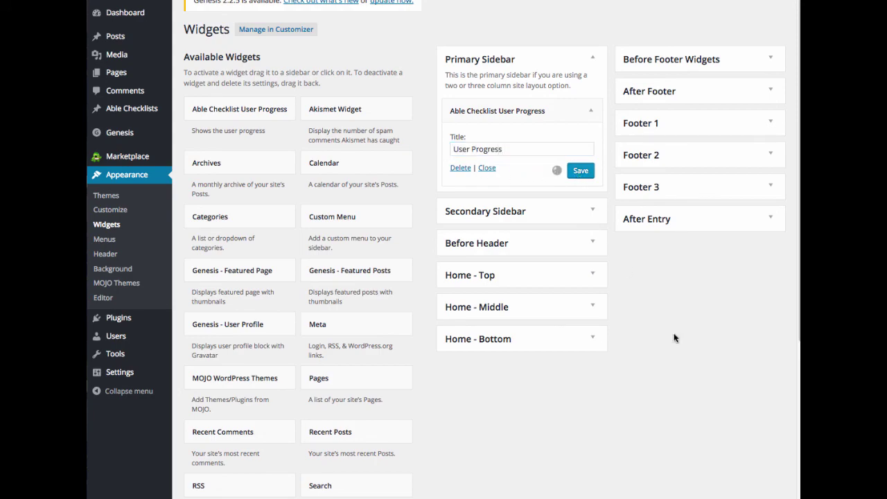